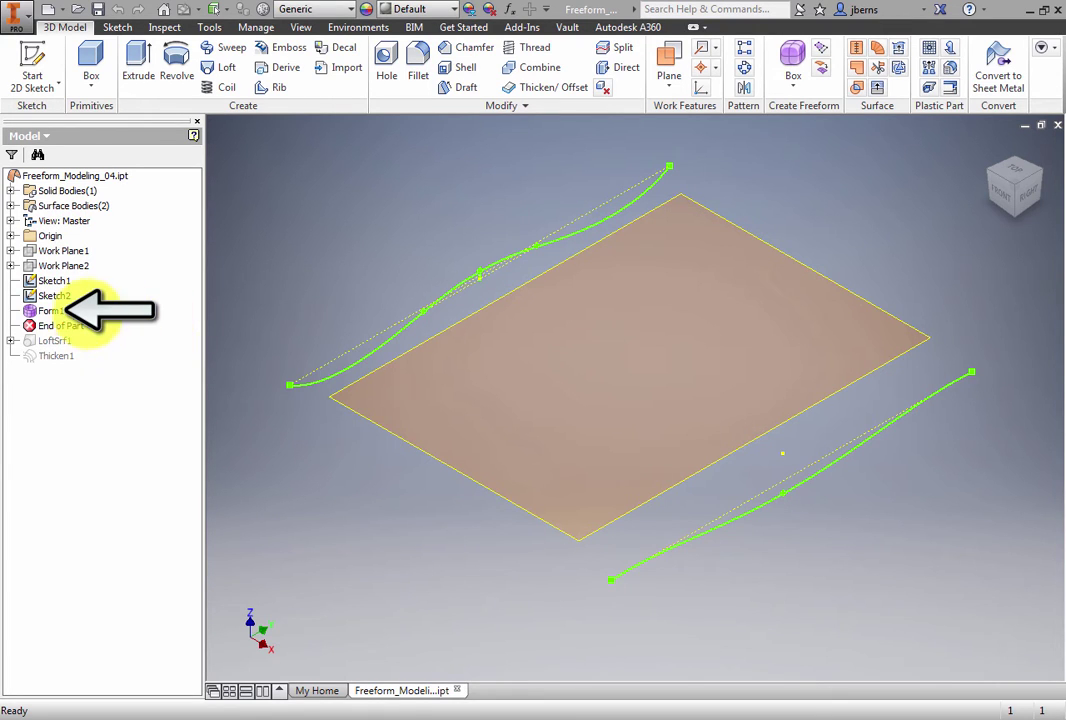
Reopen Form1 and match its upper-left plane edge to the left sketch spline.
double_click(40, 312)
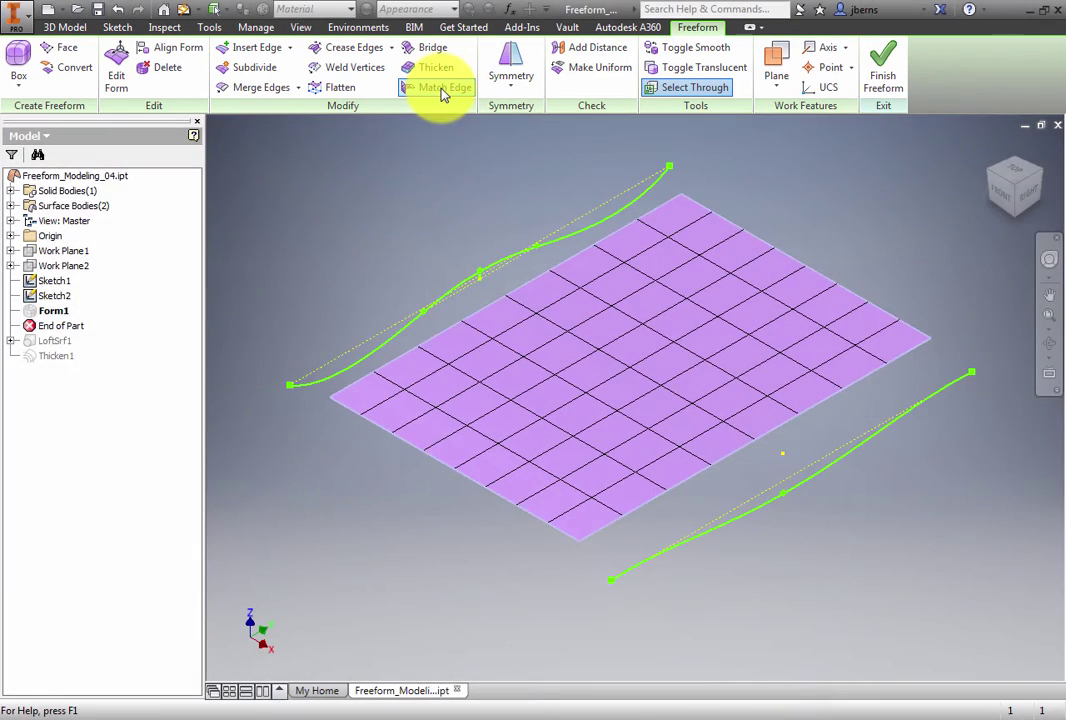
click(441, 88)
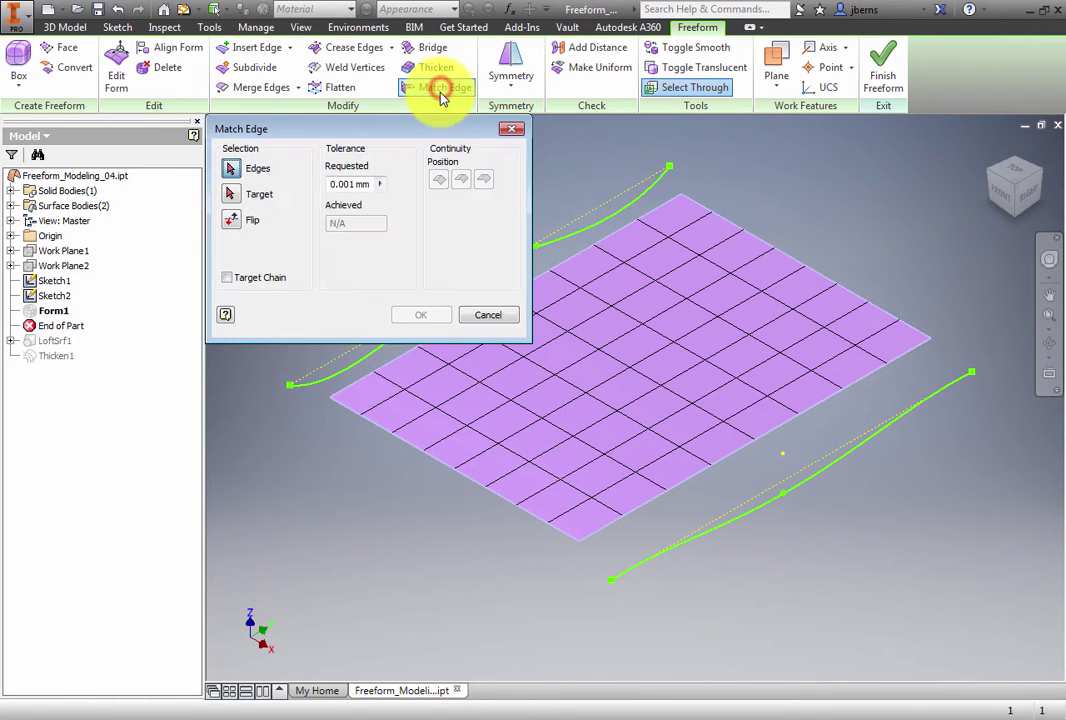
middle_drag(556, 174, 609, 224)
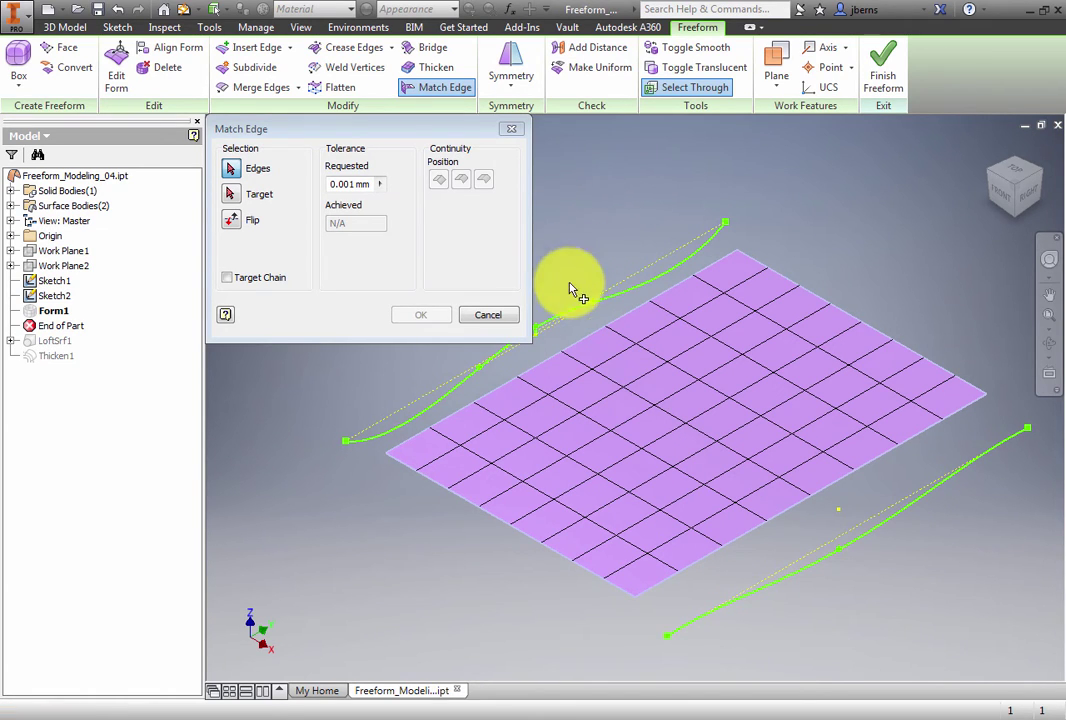
click(498, 393)
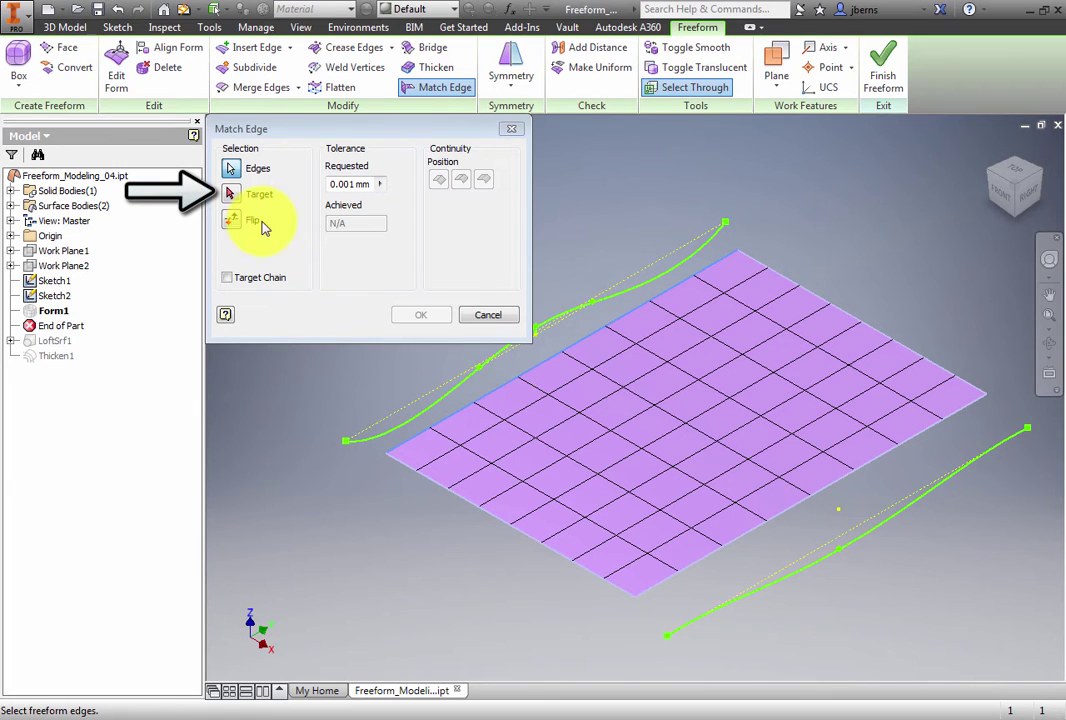
click(233, 195)
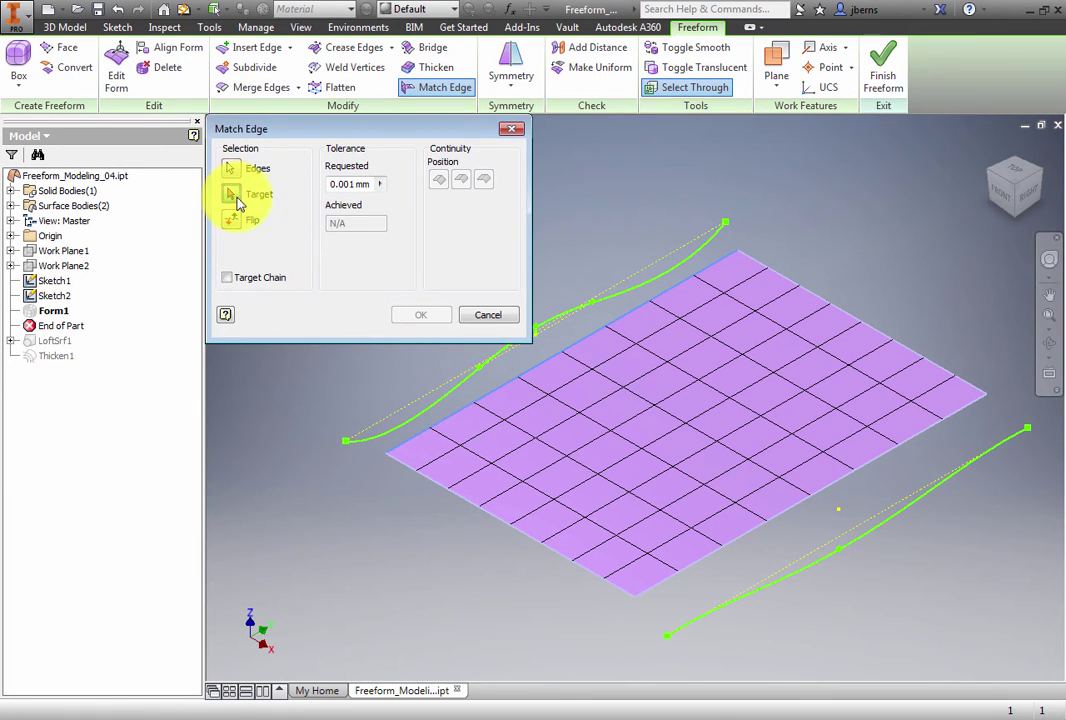
click(404, 429)
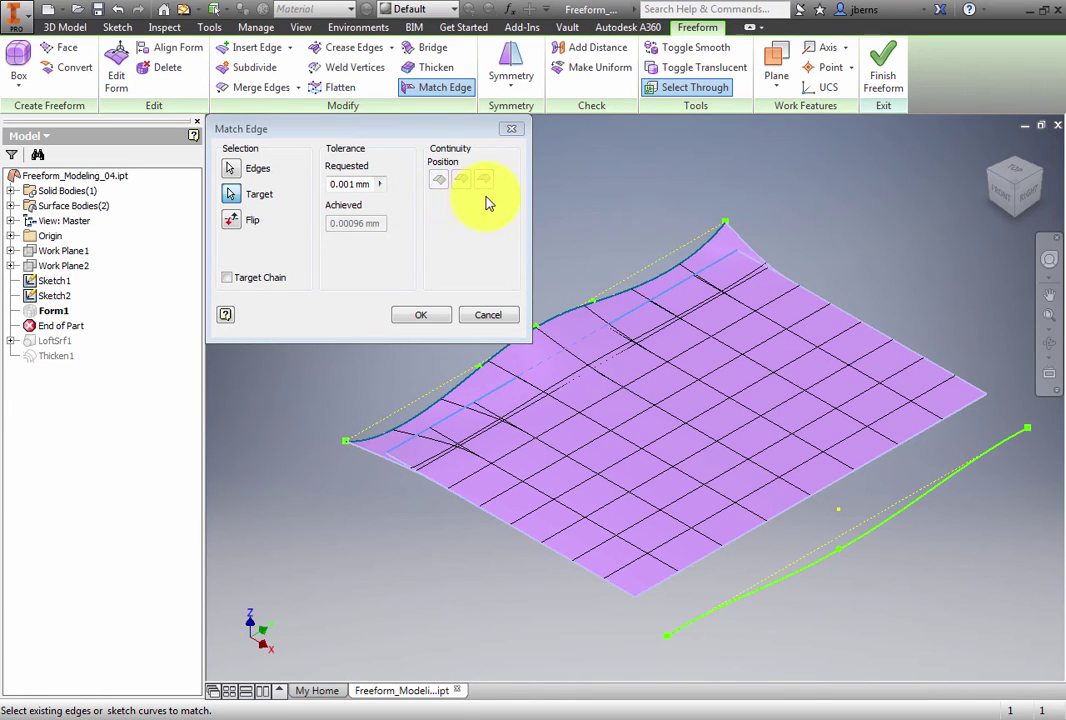
click(421, 315)
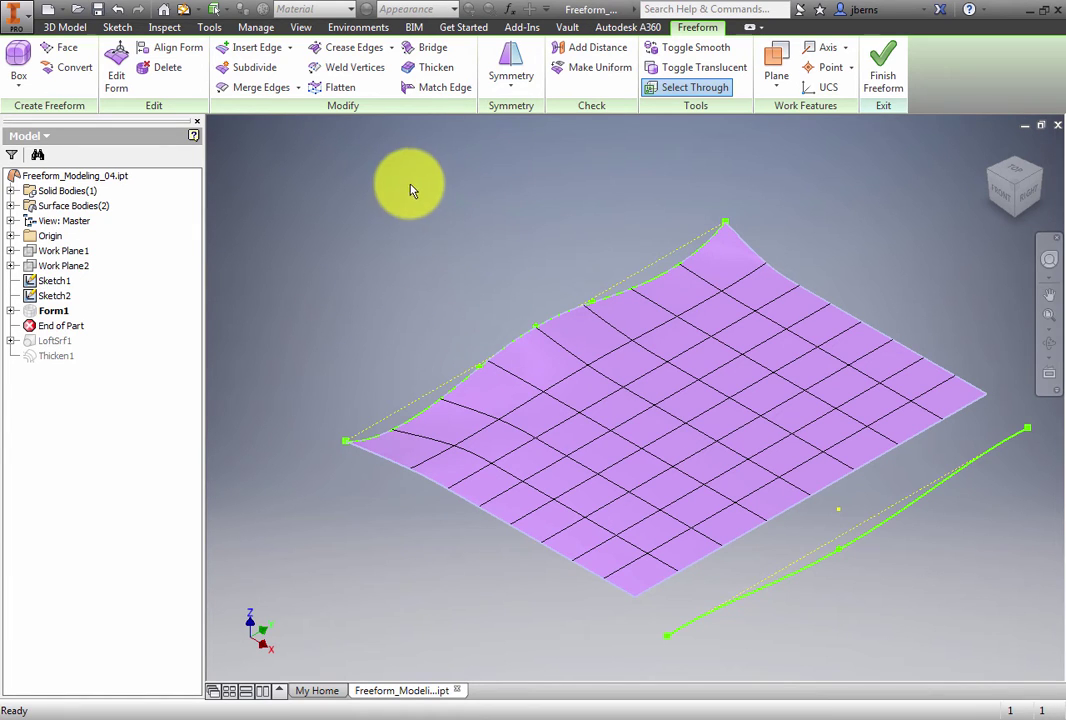
Repeat Match Edge to fit the lower-right plane edge onto the right sketch spline.
right_click(416, 184)
click(416, 256)
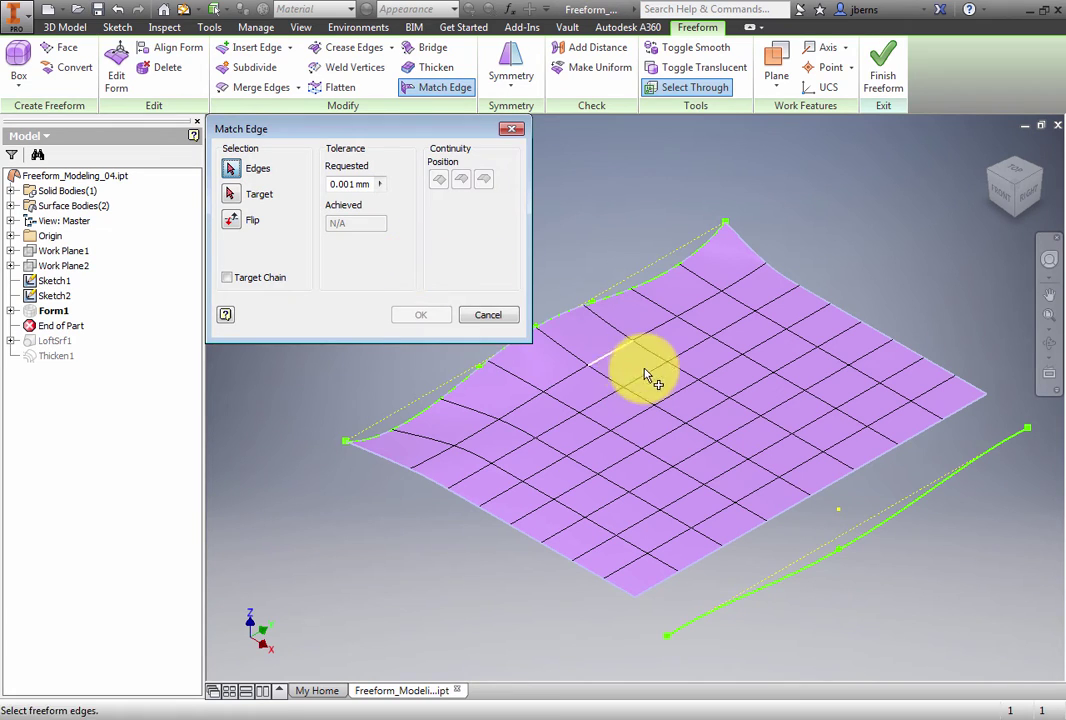
click(785, 511)
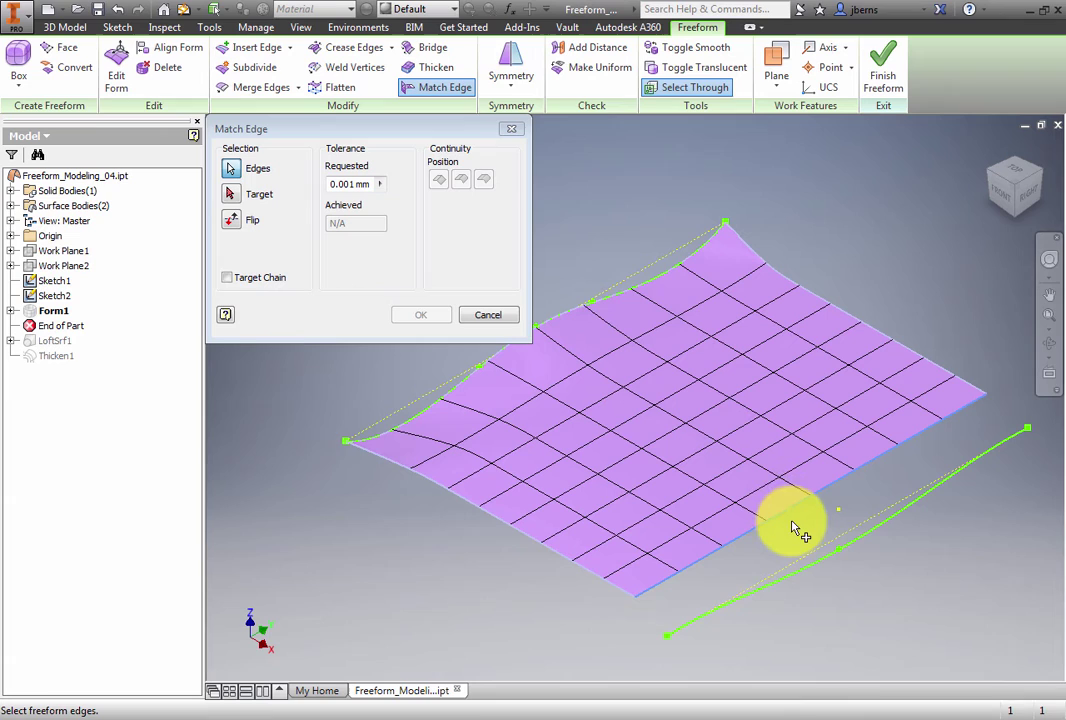
right_click(800, 529)
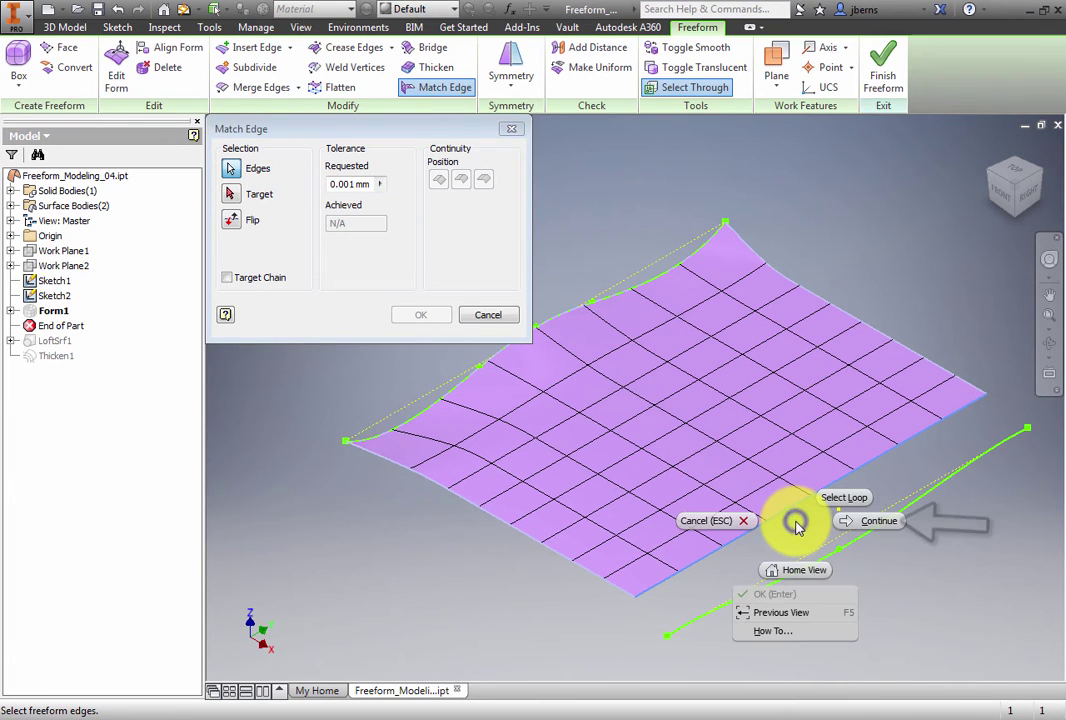
click(866, 524)
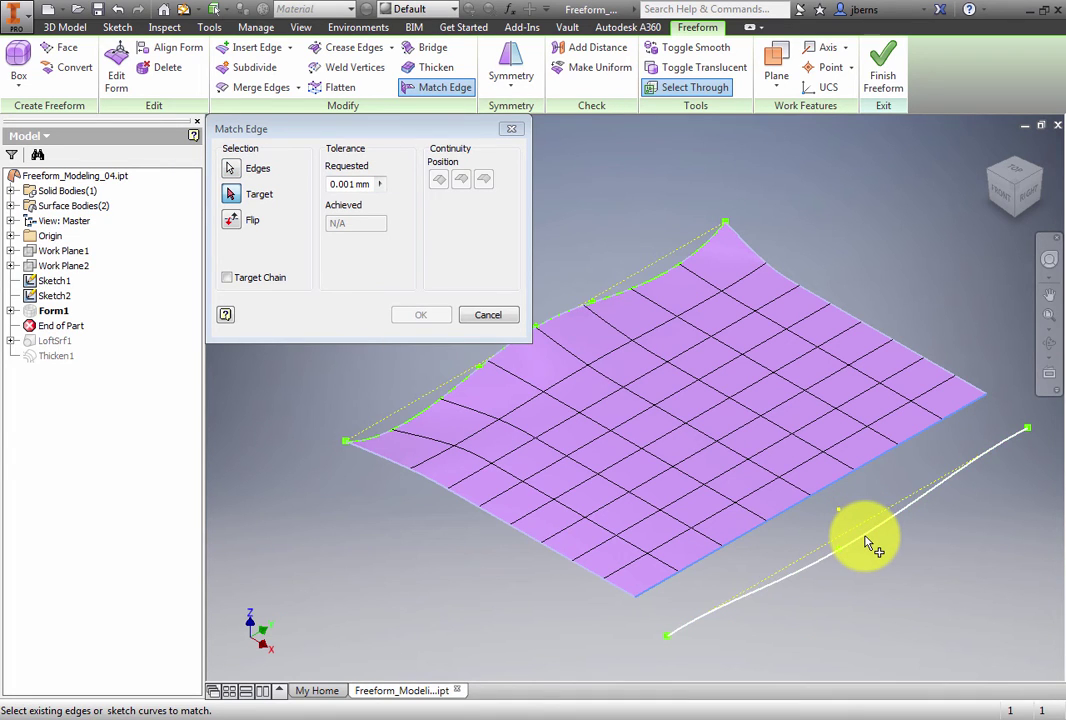
click(868, 541)
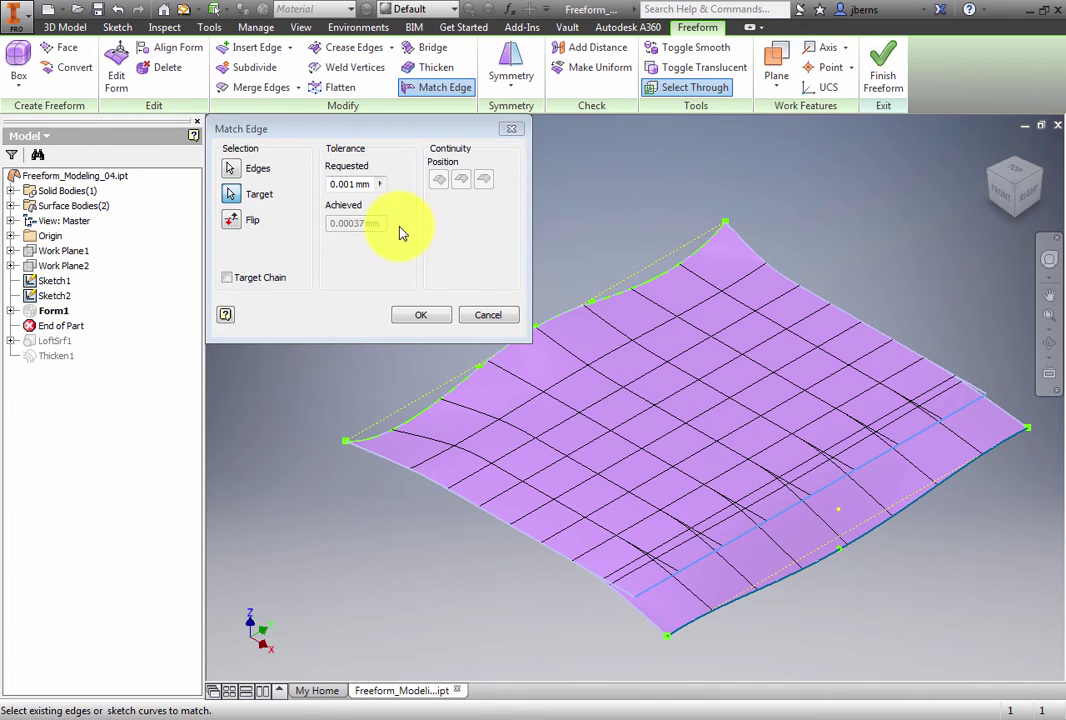
click(421, 314)
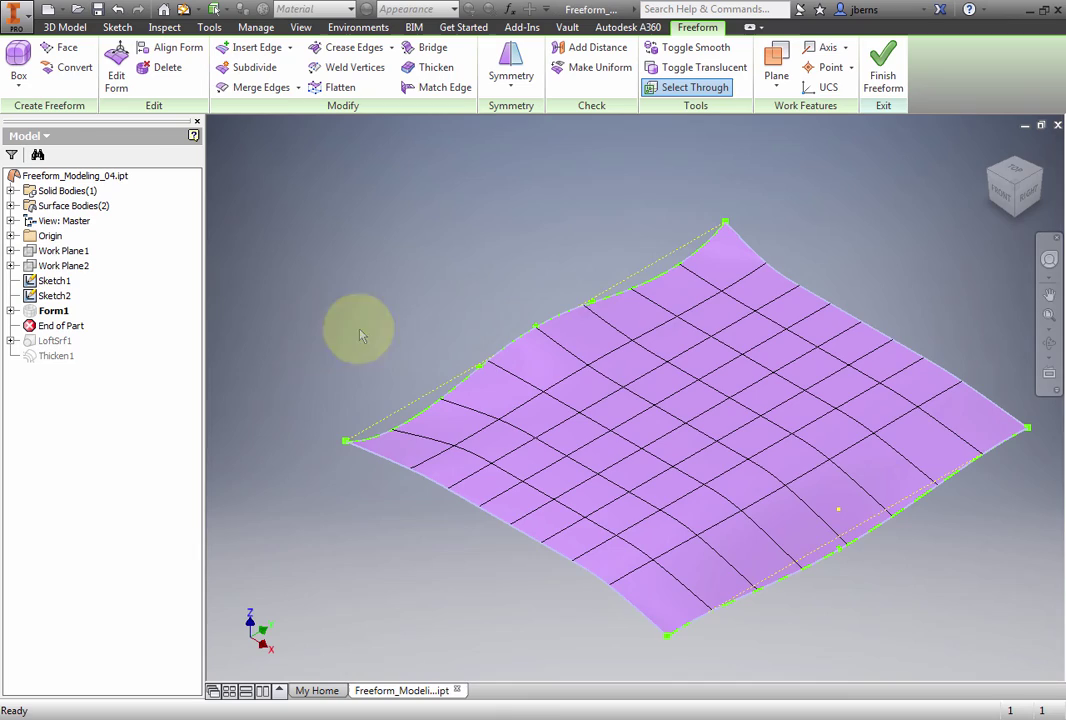
Confirm Form1's Matches folder lists both matched edges, then finish the freeform.
shift+middle_drag(560, 460, 740, 312)
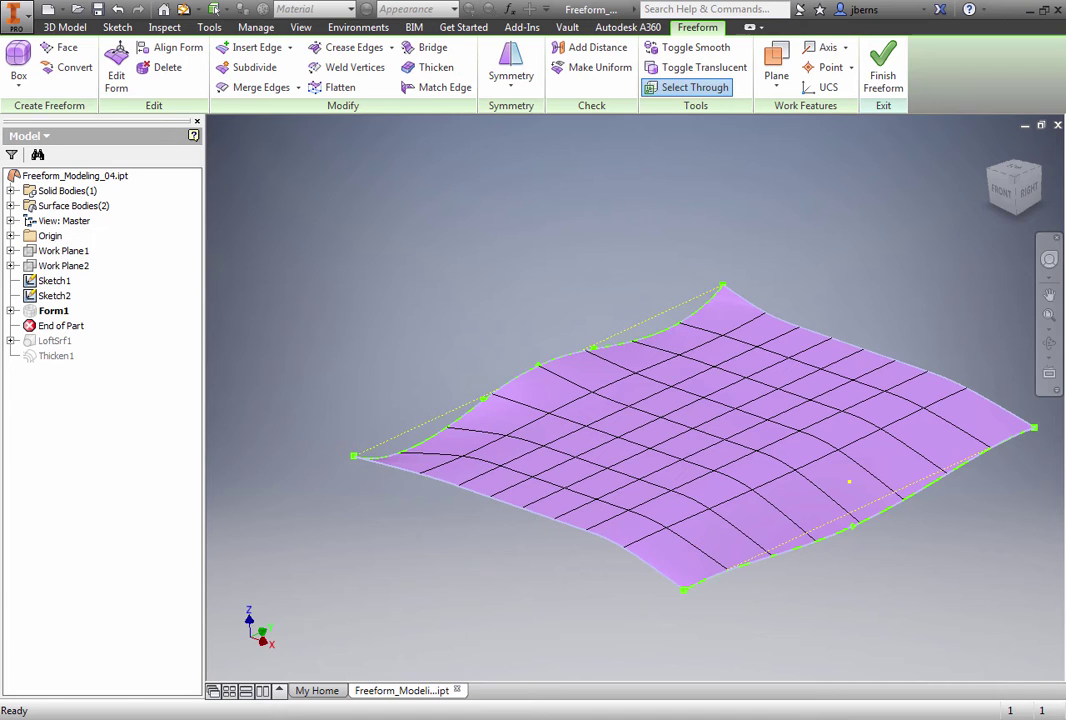
click(11, 311)
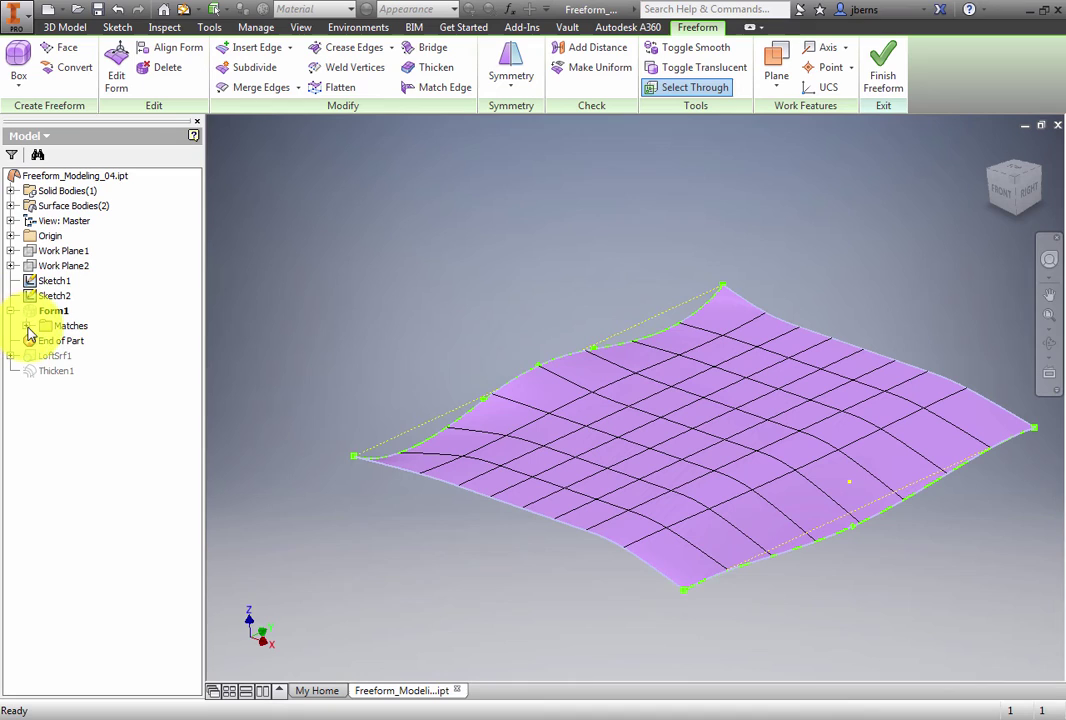
click(27, 326)
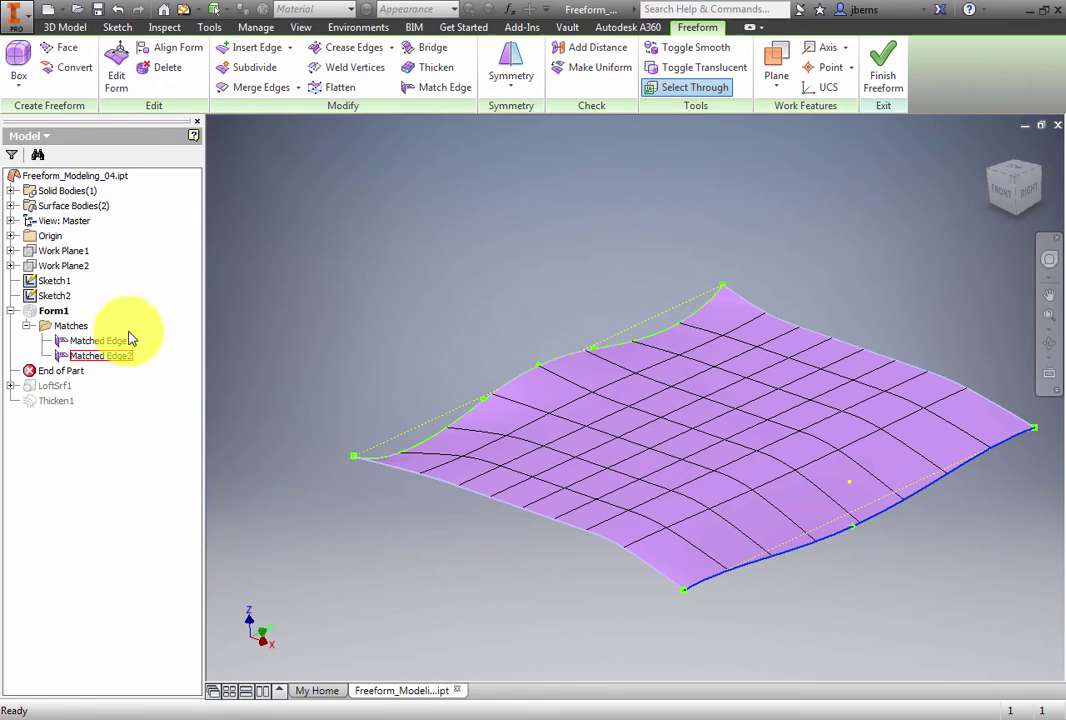
right_click(330, 272)
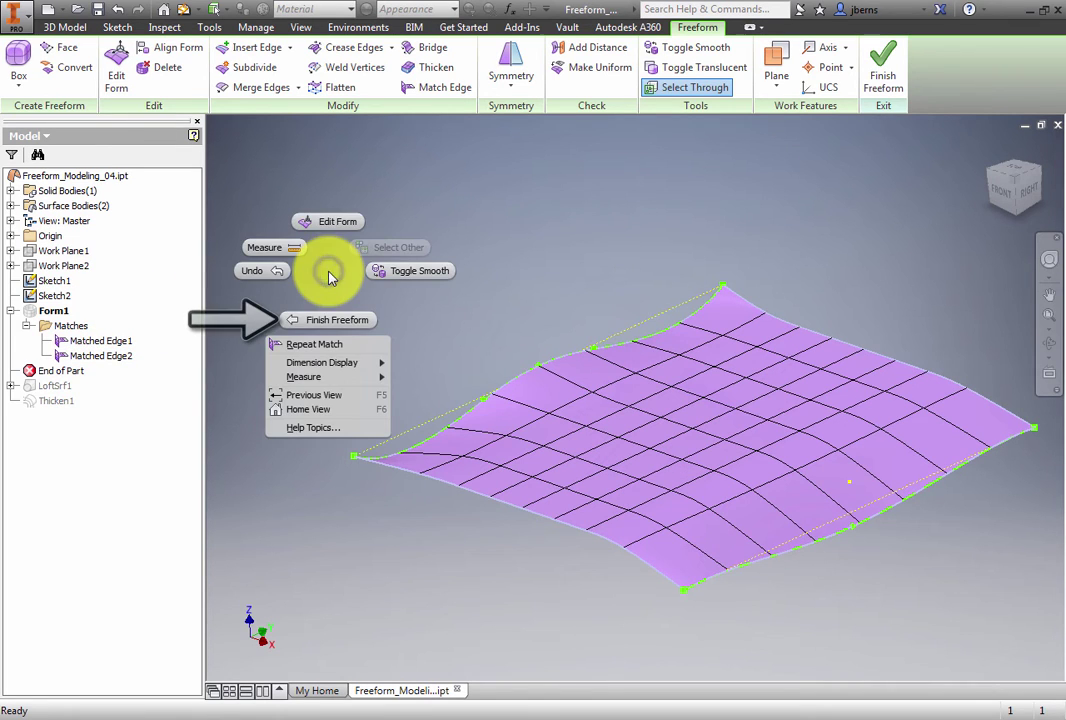
click(337, 321)
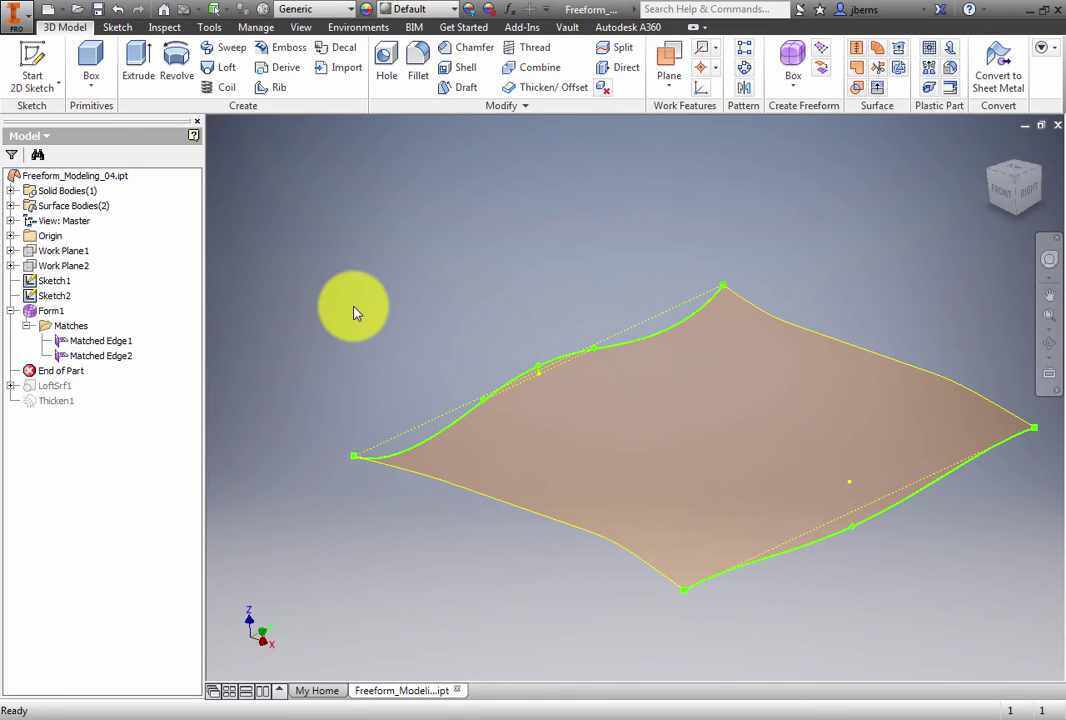
Open Sketch1 and set the spline's vertical height dimension to 20.
click(12, 206)
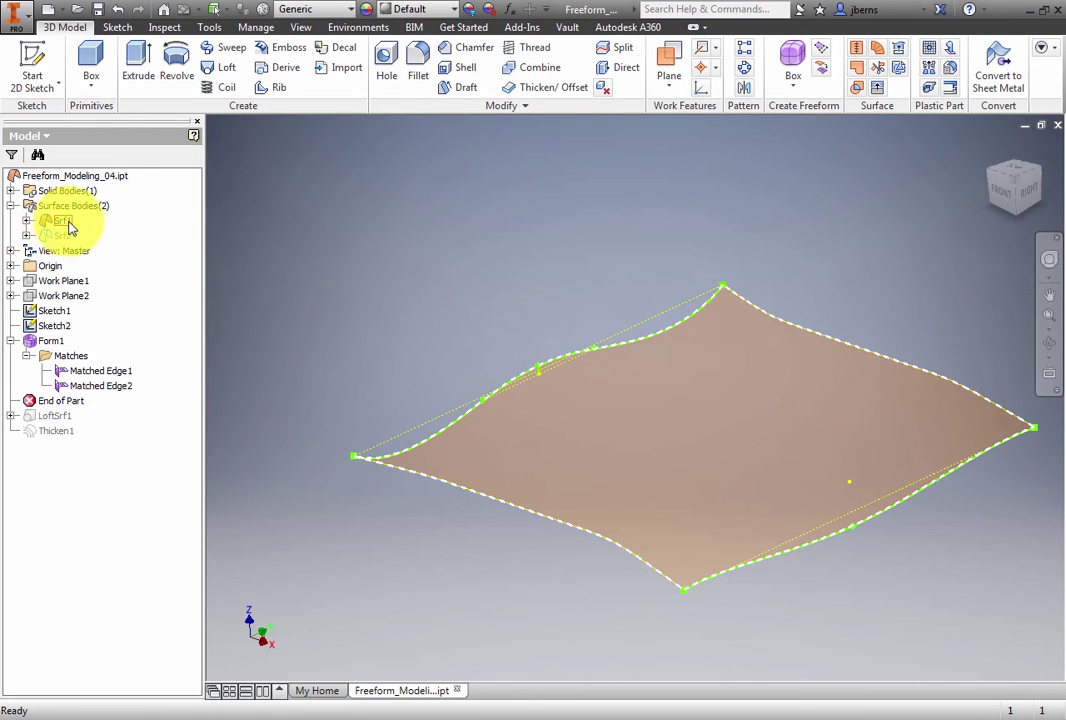
double_click(35, 311)
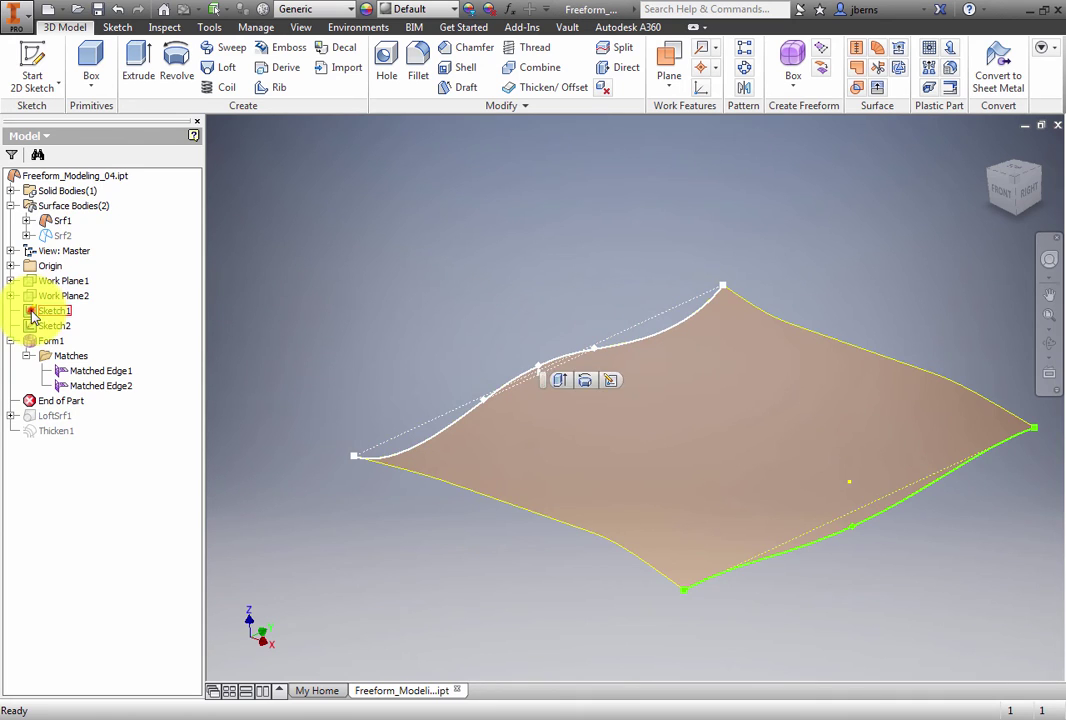
scroll(662, 373, up, 10)
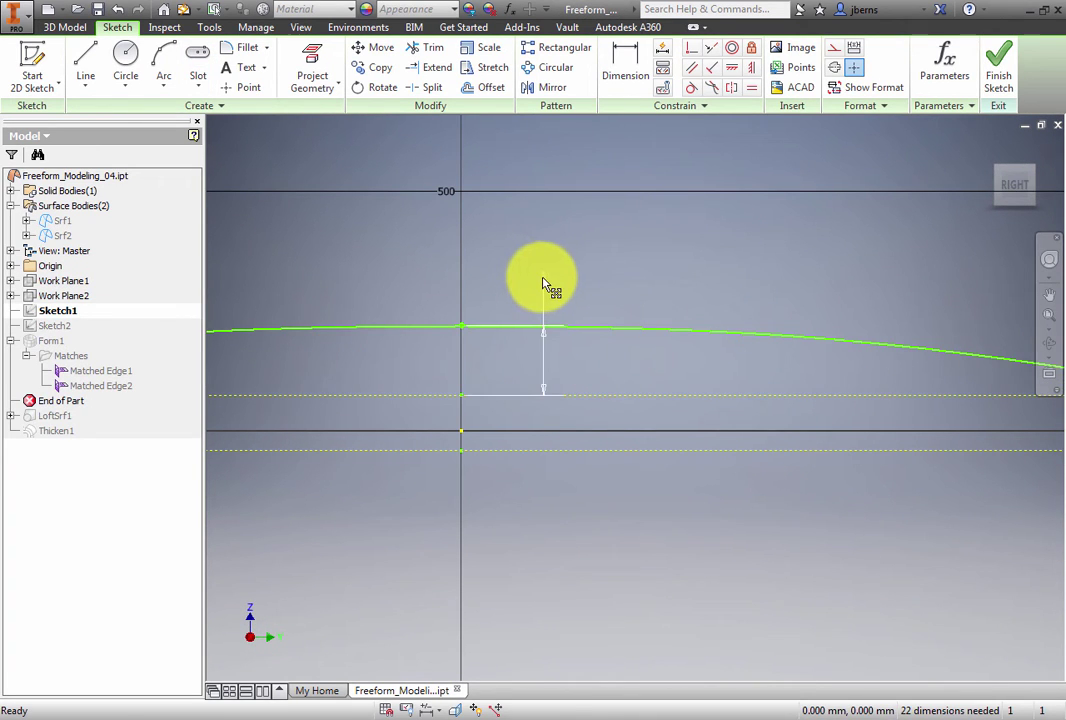
double_click(541, 280)
text(20)
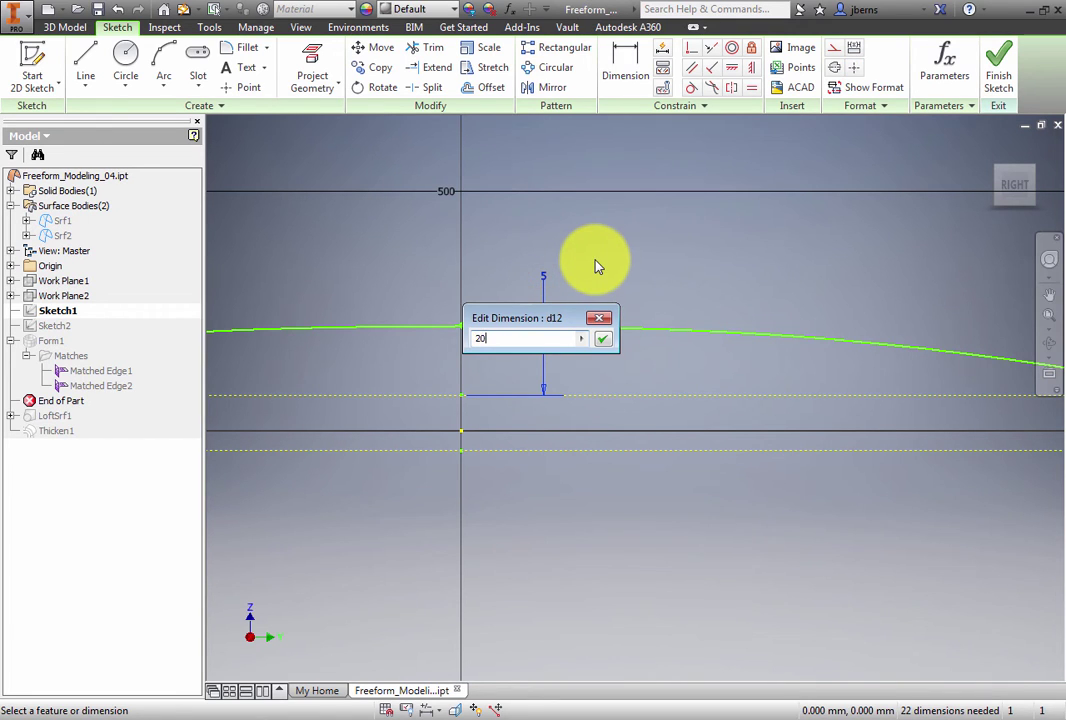
key(Return)
Change the 168° end angle dimension to 160° and finish the 2D sketch.
scroll(655, 315, down, 3)
scroll(655, 315, down, 2)
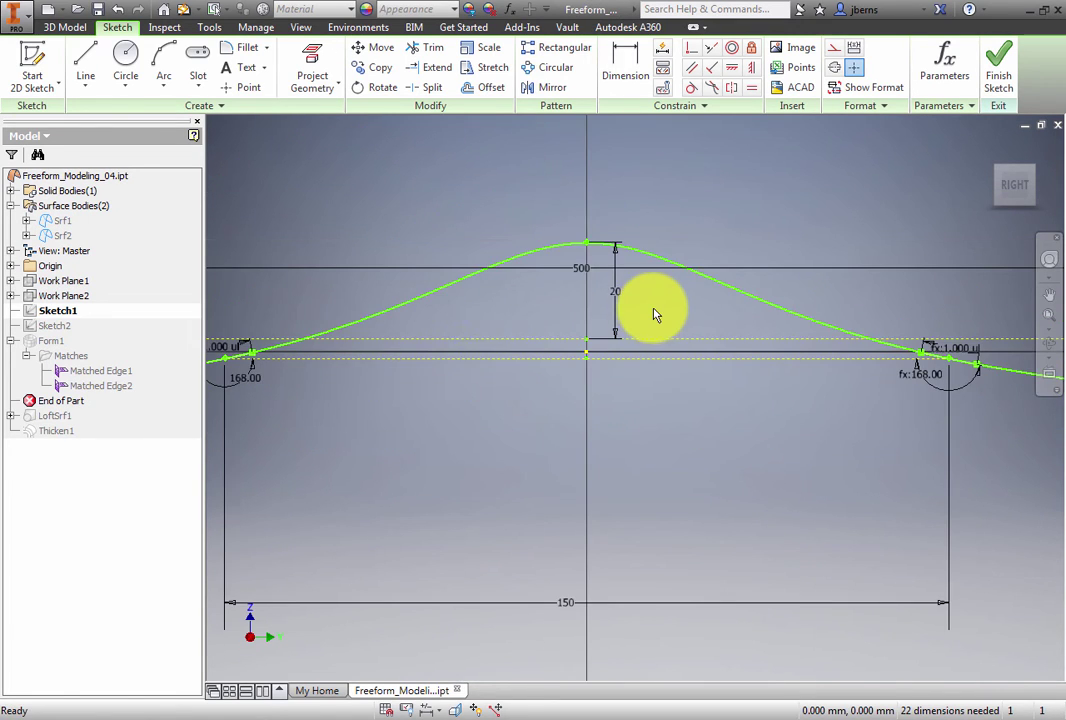
mouse_move(295, 416)
middle_down()
mouse_move(416, 416)
mouse_move(408, 408)
middle_up()
scroll(408, 408, up, 3)
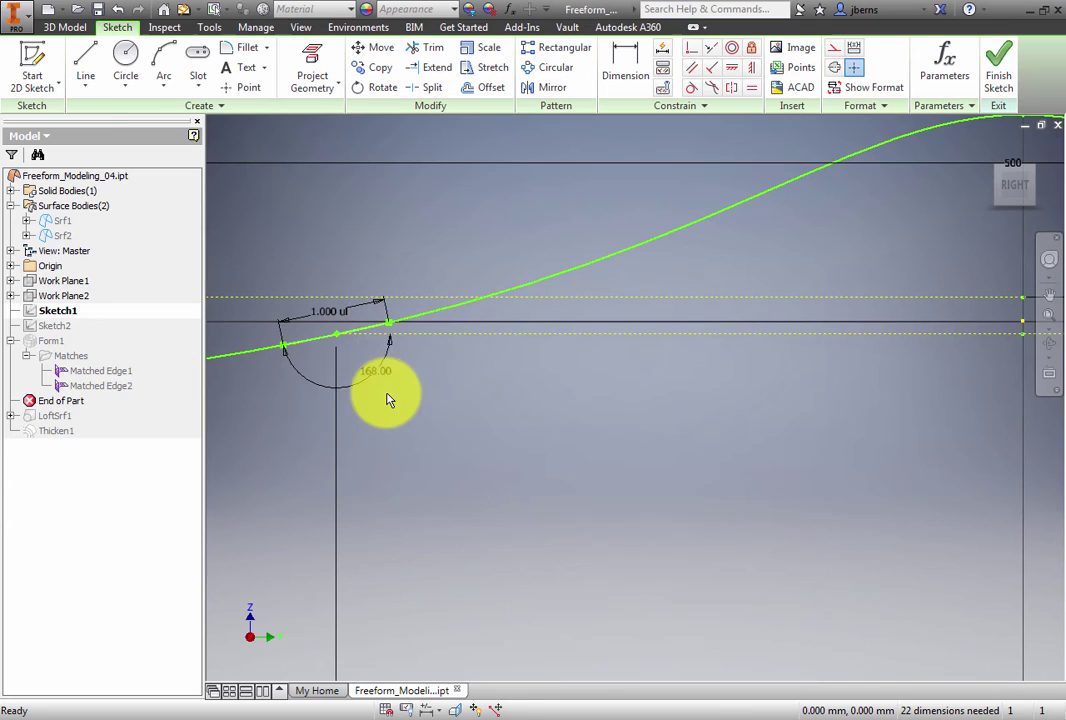
double_click(378, 369)
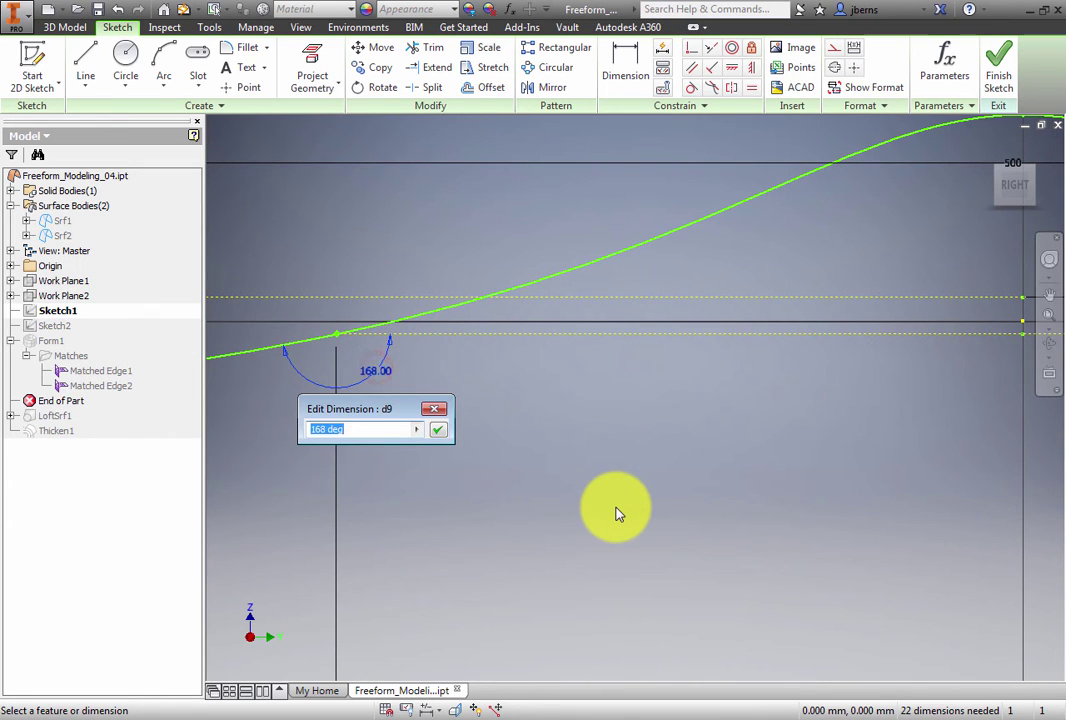
text(160)
key(Return)
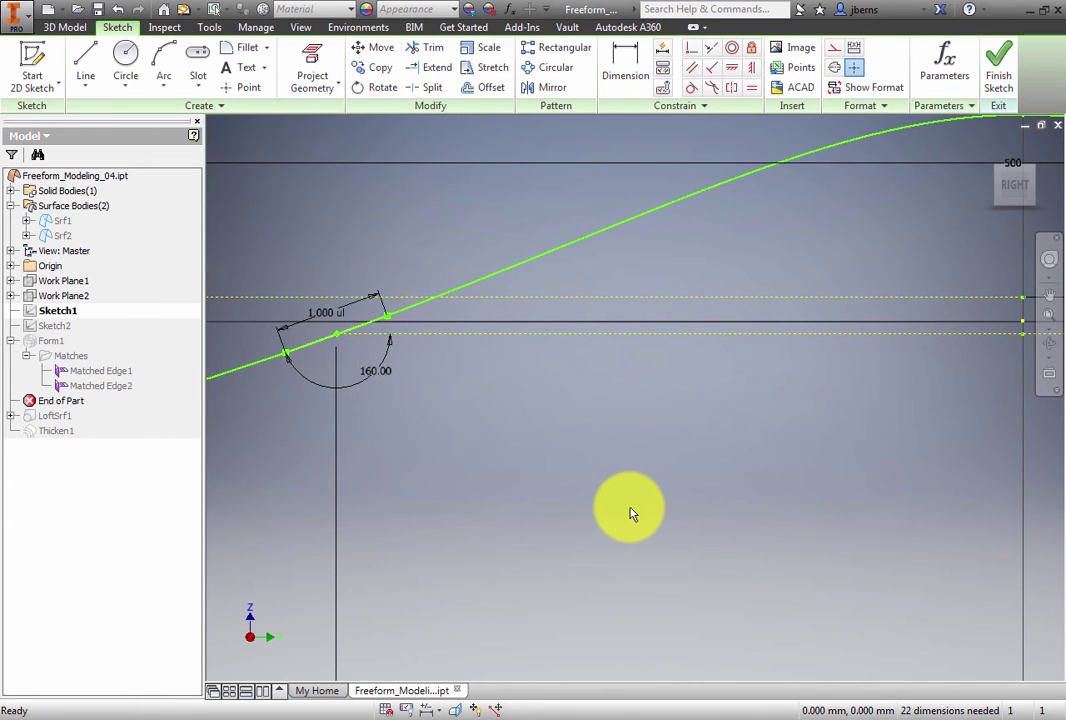
right_click(607, 395)
click(607, 441)
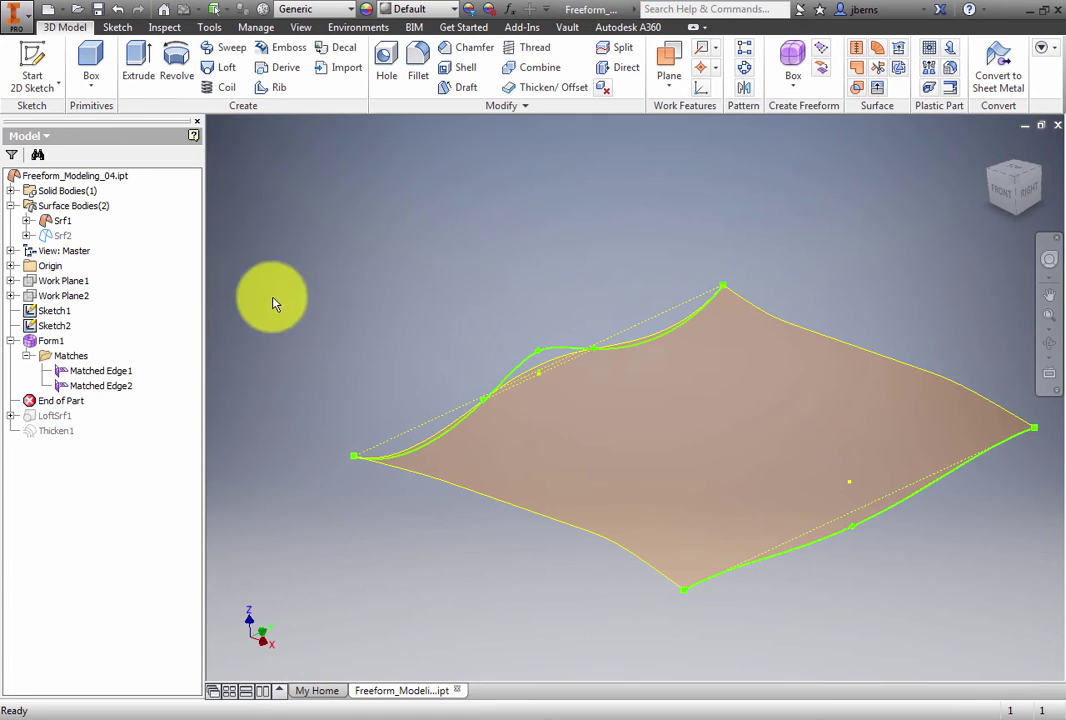
Reopen Form1 and rematch Matched Edge1 to the edited Sketch1 spline.
double_click(30, 343)
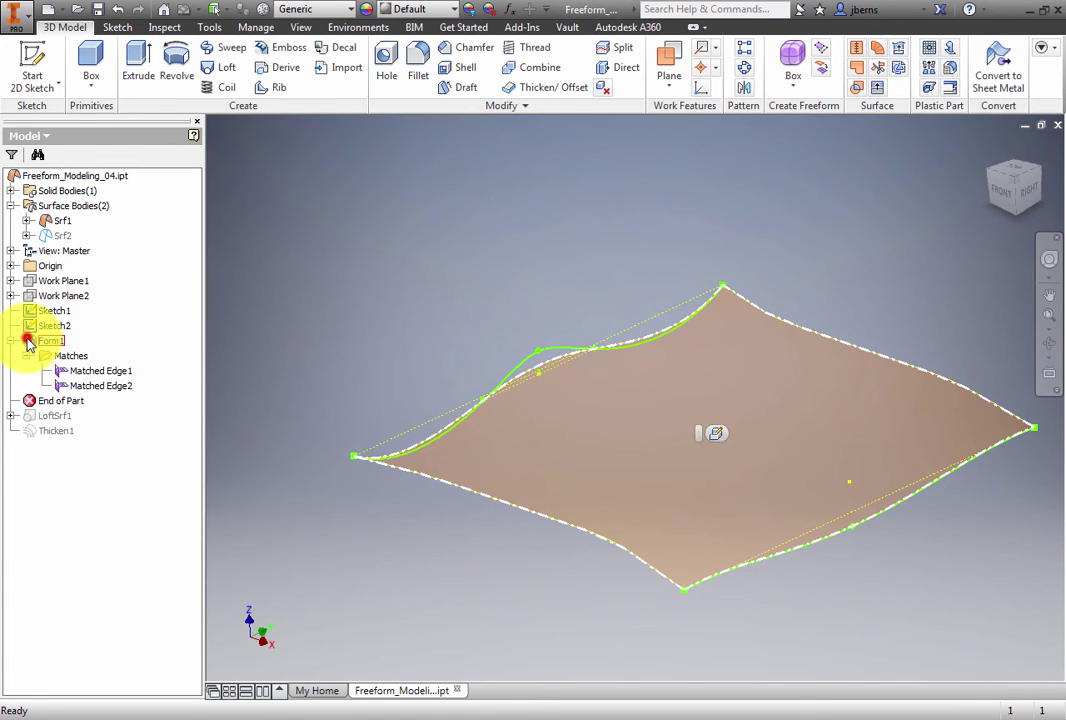
scroll(398, 344, up, 3)
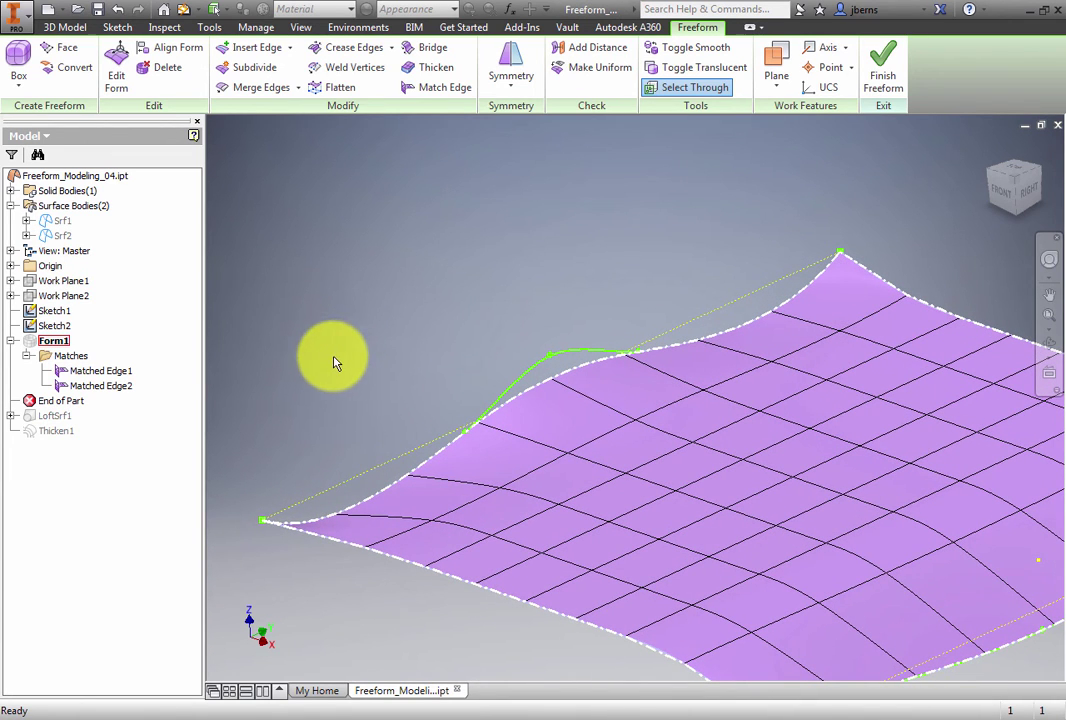
click(115, 372)
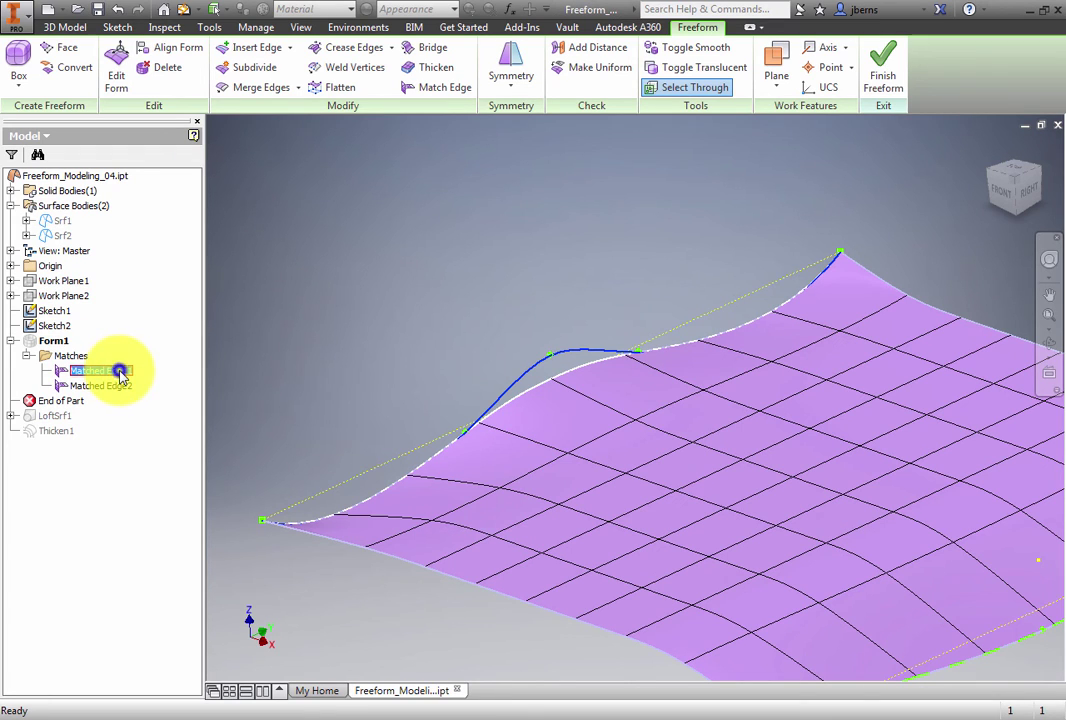
right_click(119, 374)
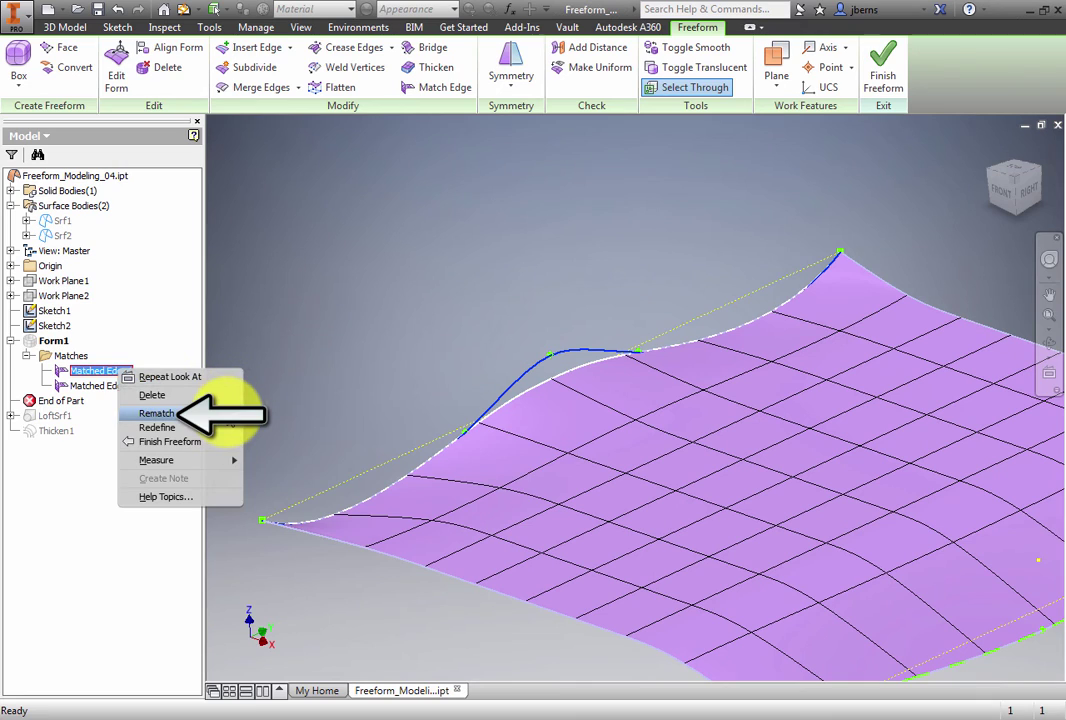
click(222, 413)
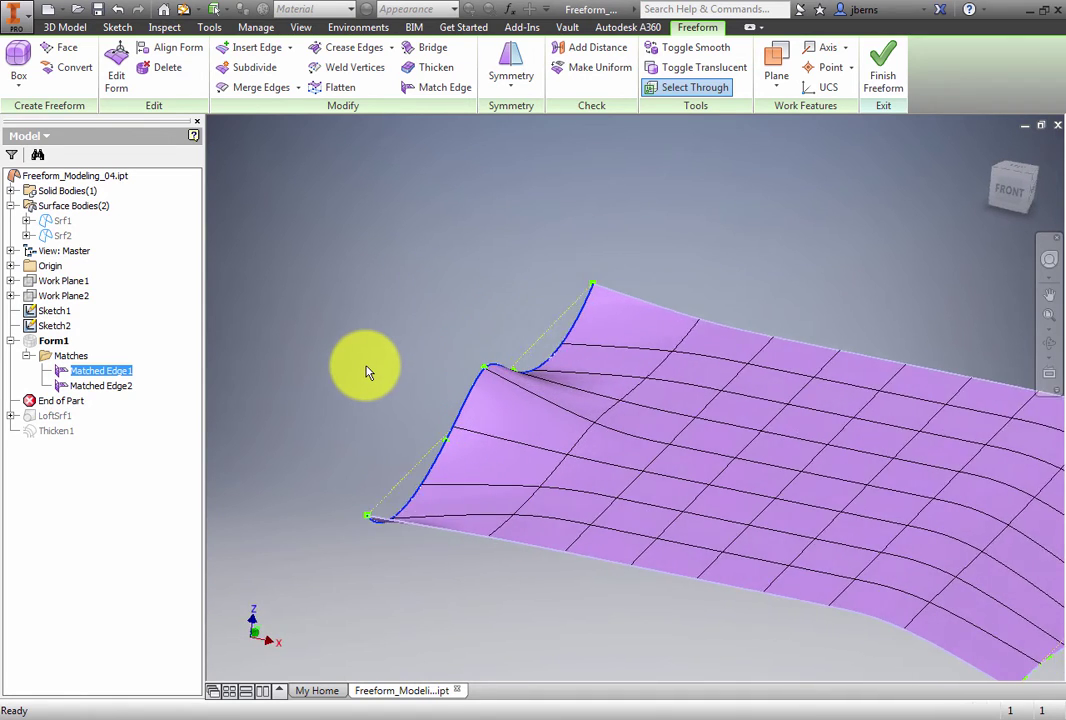
Clear the matched edge selection and finish the freeform edit.
right_click(128, 372)
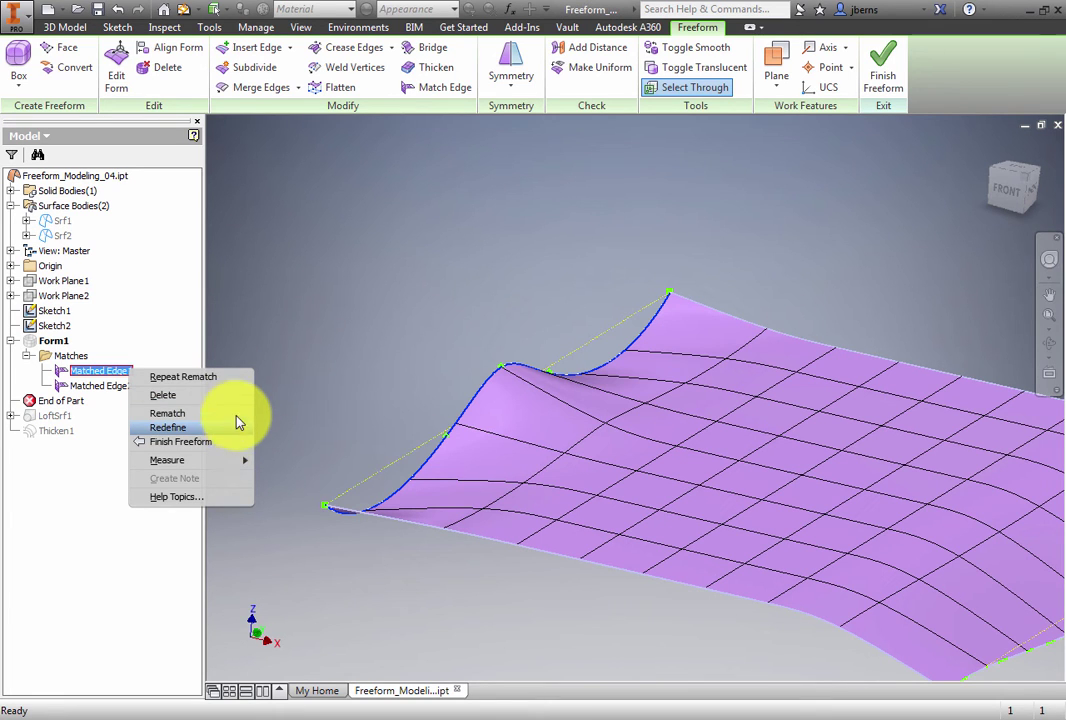
click(305, 314)
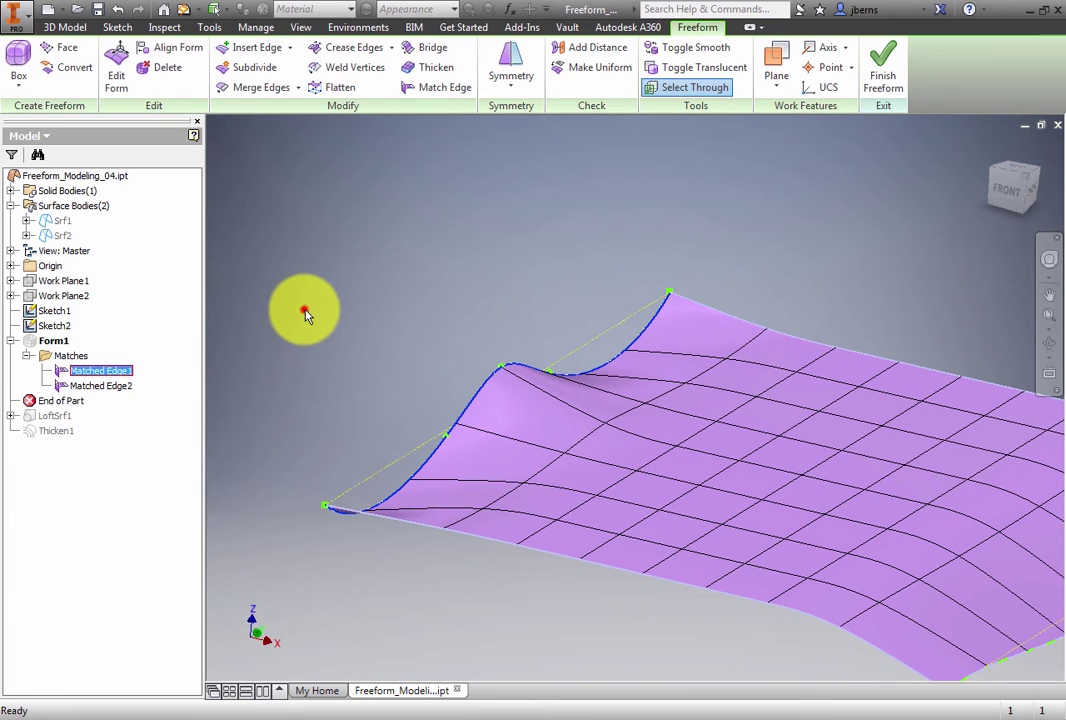
click(305, 307)
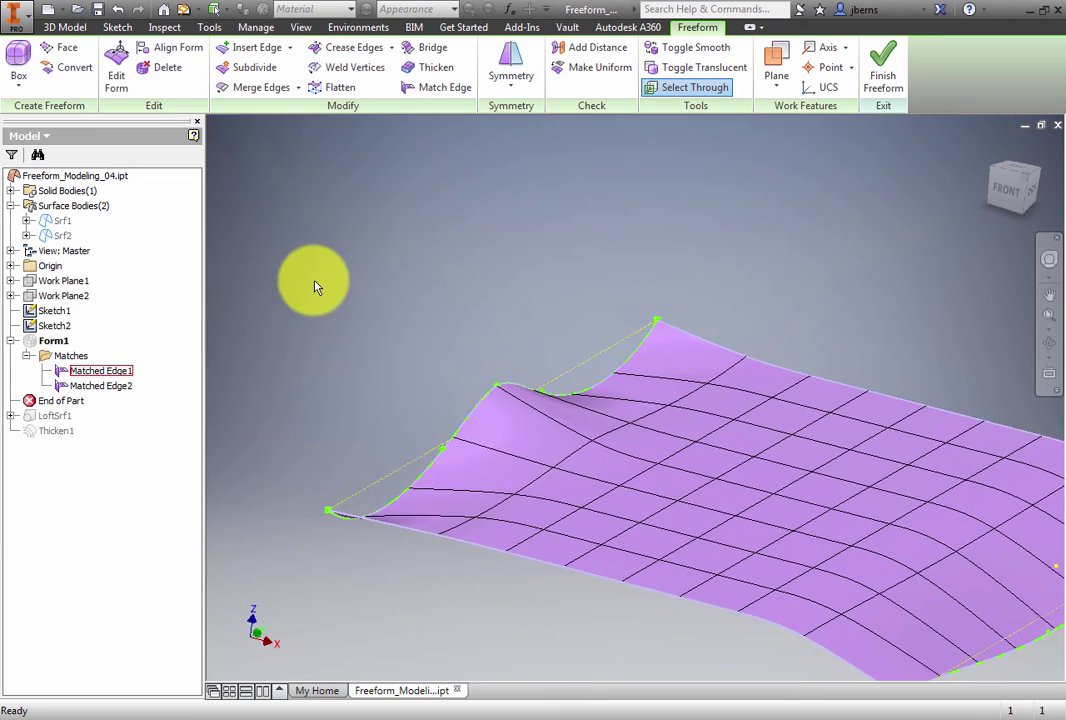
right_click(326, 265)
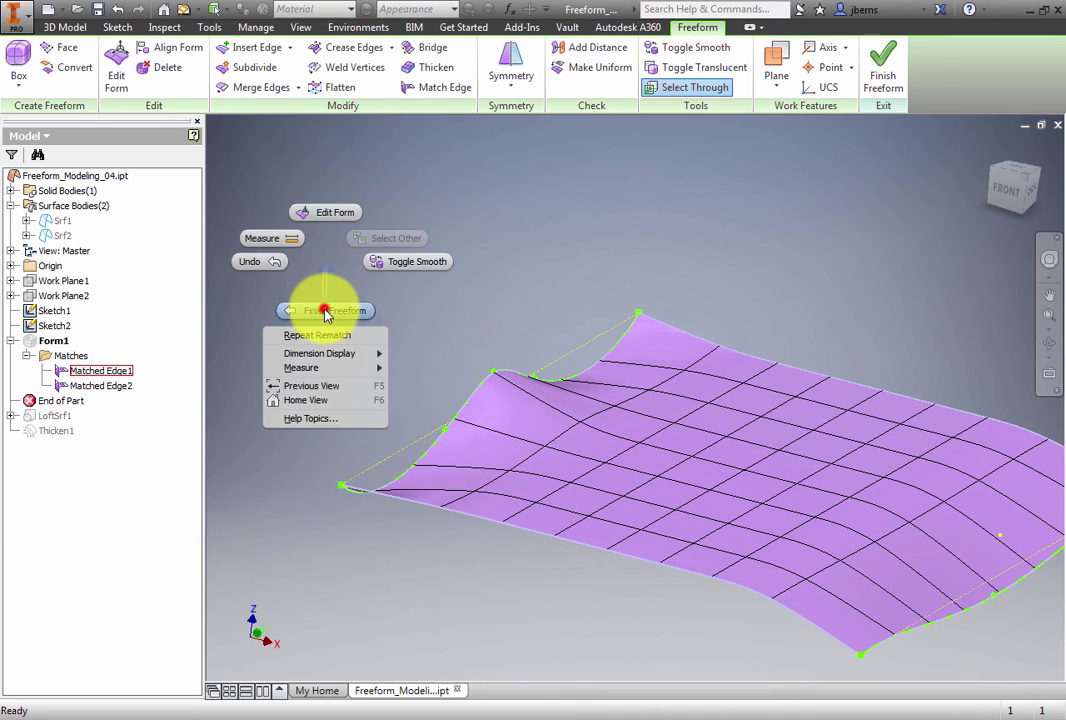
click(326, 312)
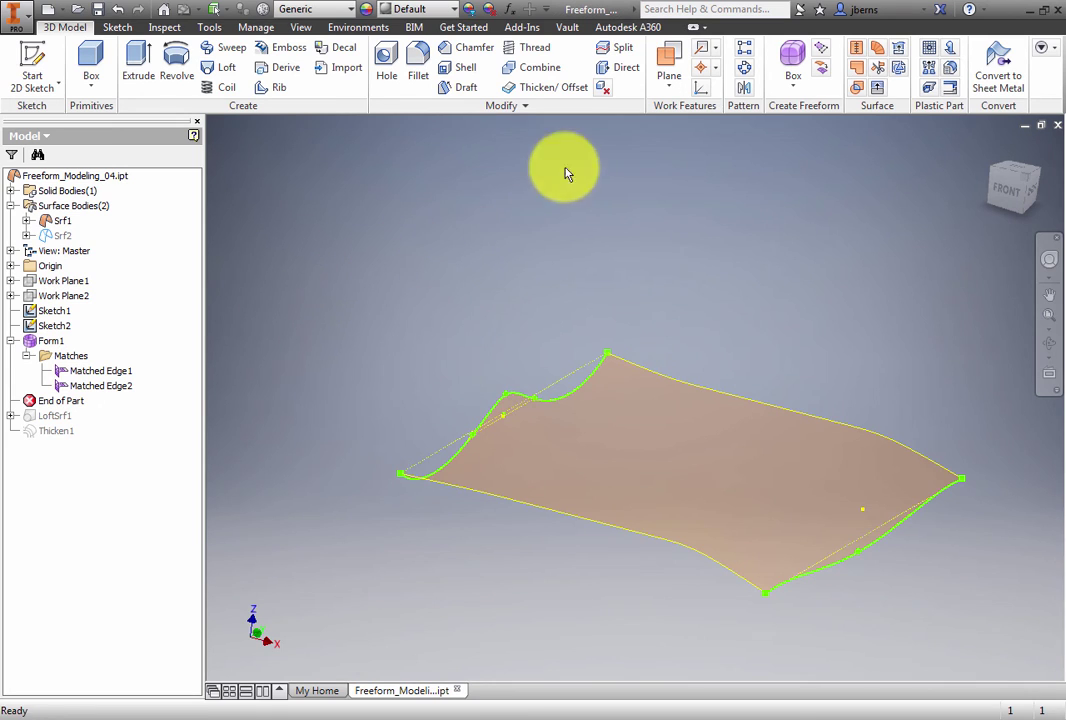
Thicken the Form1 surface by 5 mm and move End of Part below Thicken1.
click(548, 88)
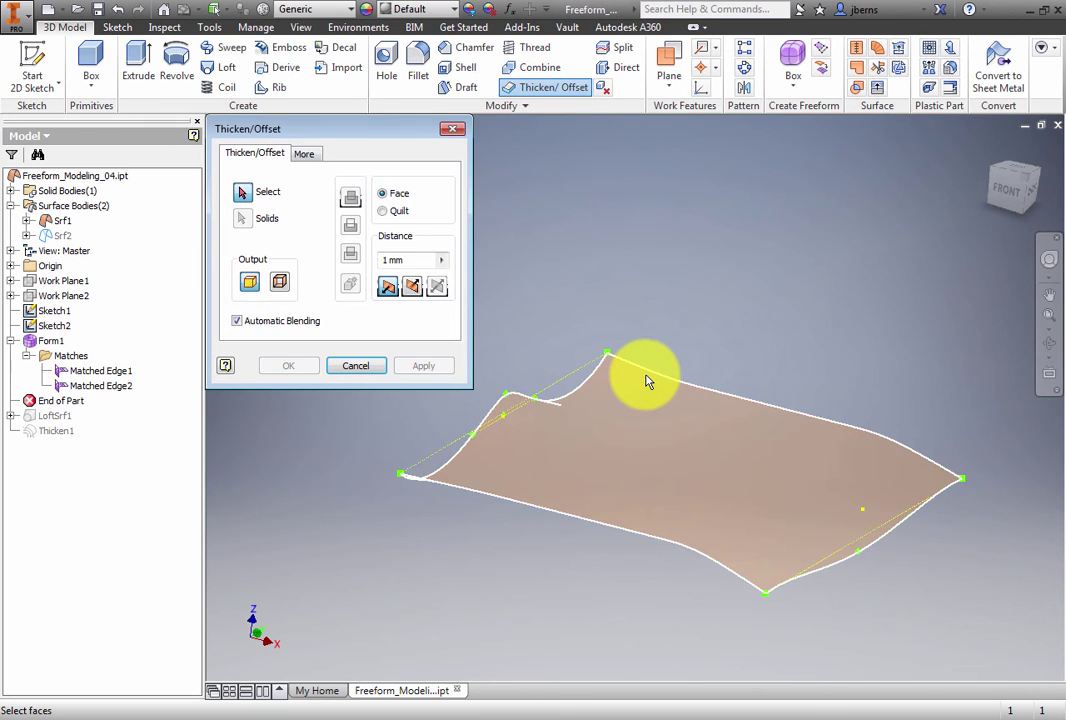
click(642, 375)
double_click(400, 260)
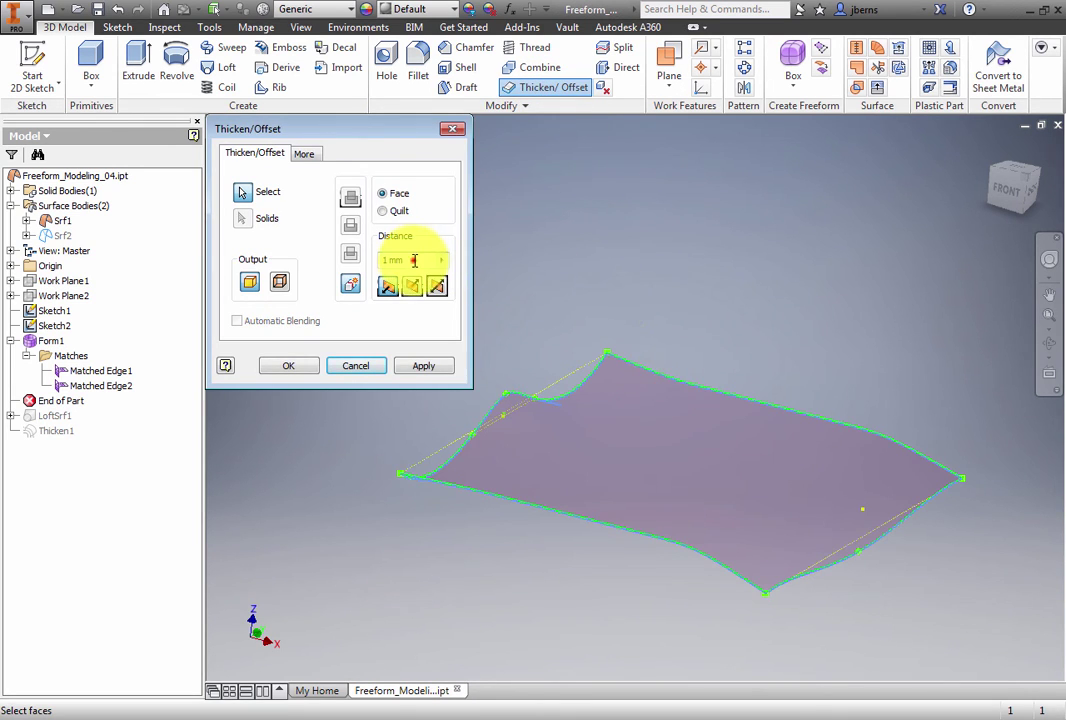
text(5)
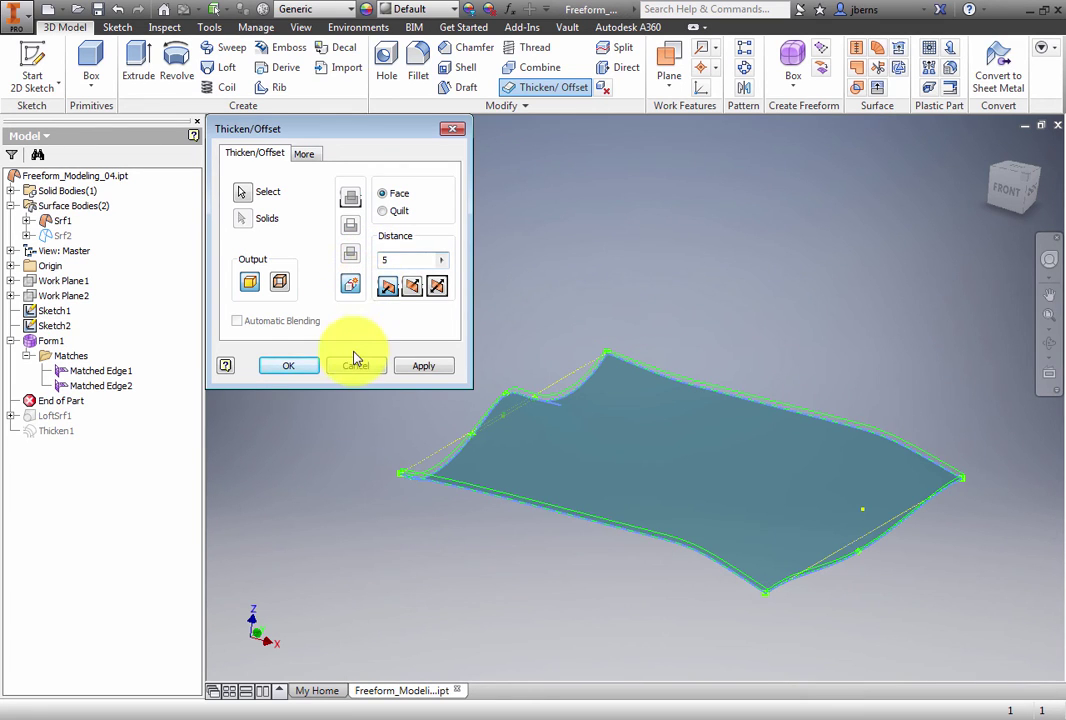
click(303, 366)
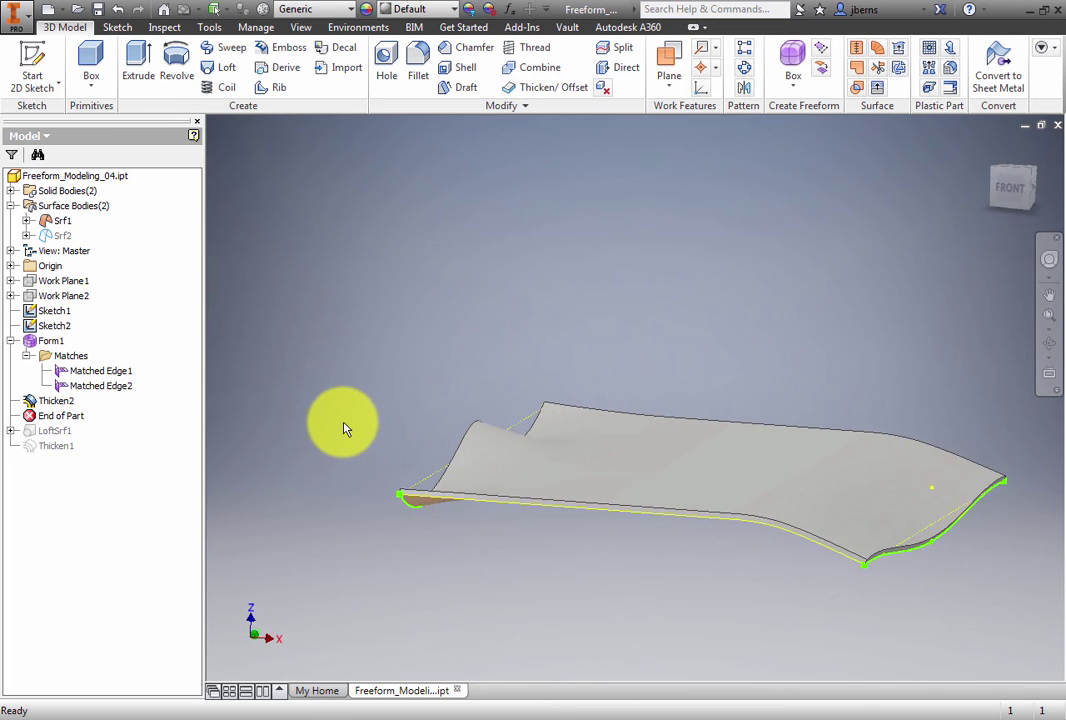
drag(72, 415, 74, 446)
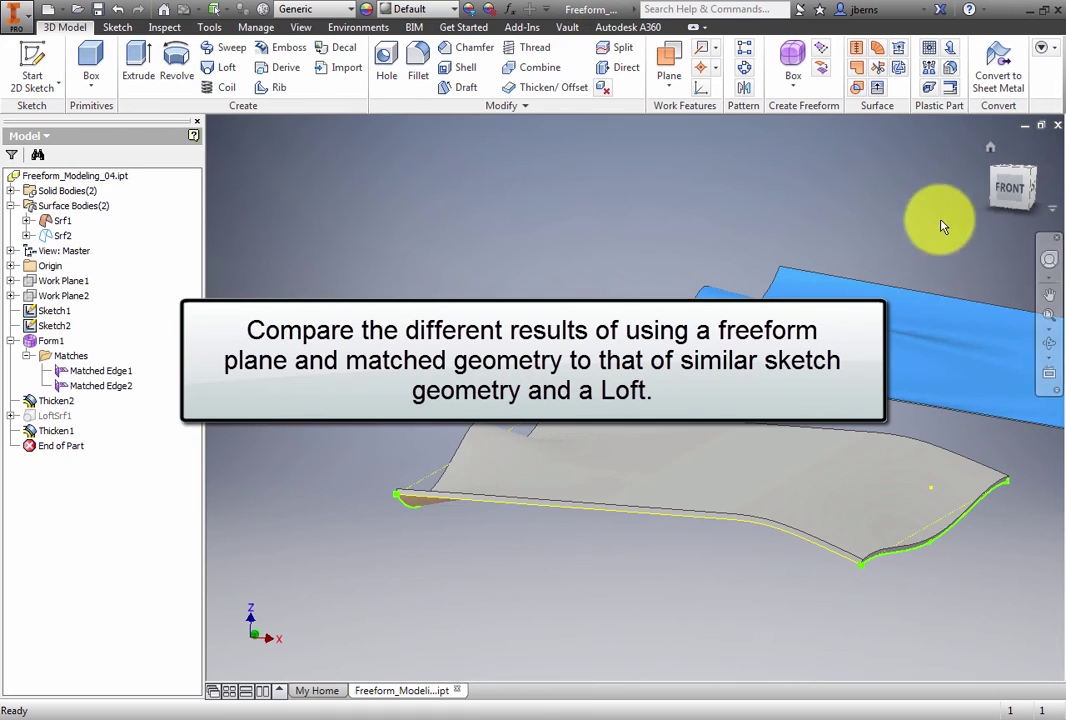
Switch to the FRONT view and pan to recentre both solids.
click(1011, 187)
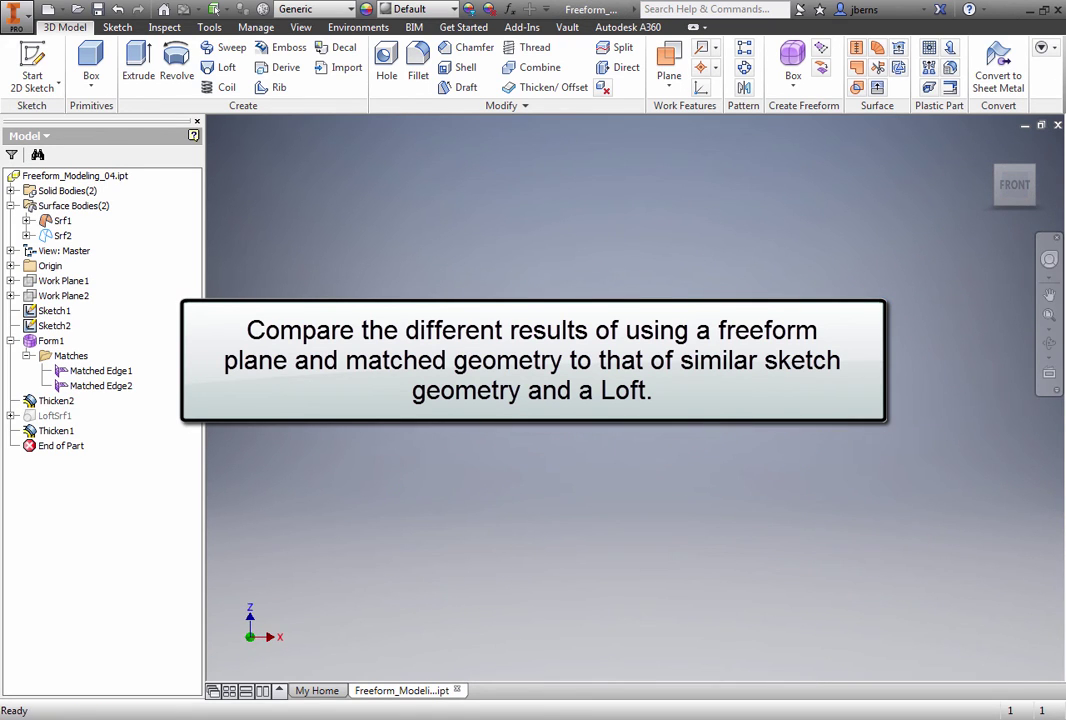
click(1049, 295)
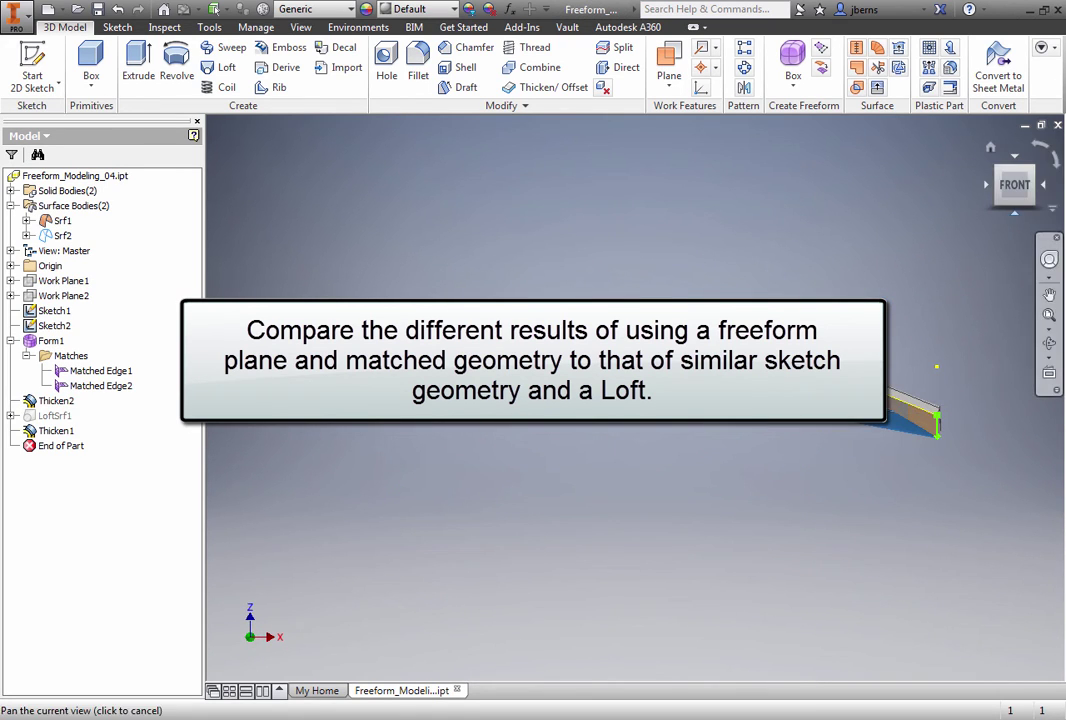